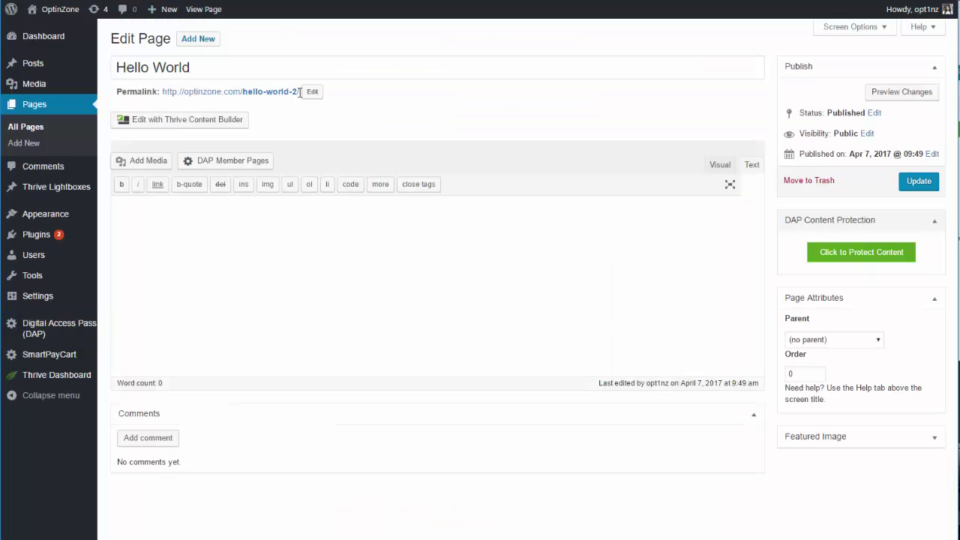
# Click into the empty body of the Hello World page in the editor.
pyautogui.click(429, 212)
# Open the DAP Content Protection dialog and pick Example Subscription Product.
pyautogui.click(876, 255)
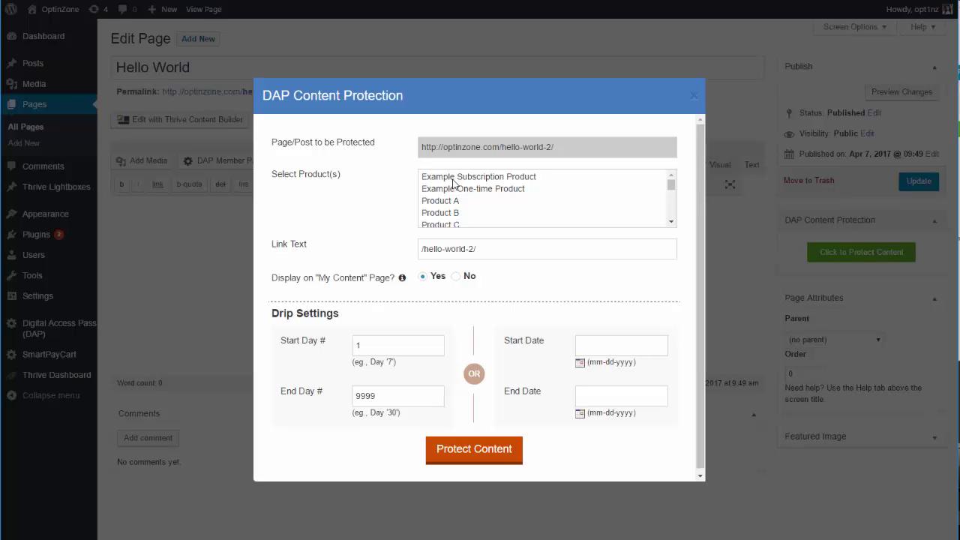
pyautogui.click(454, 180)
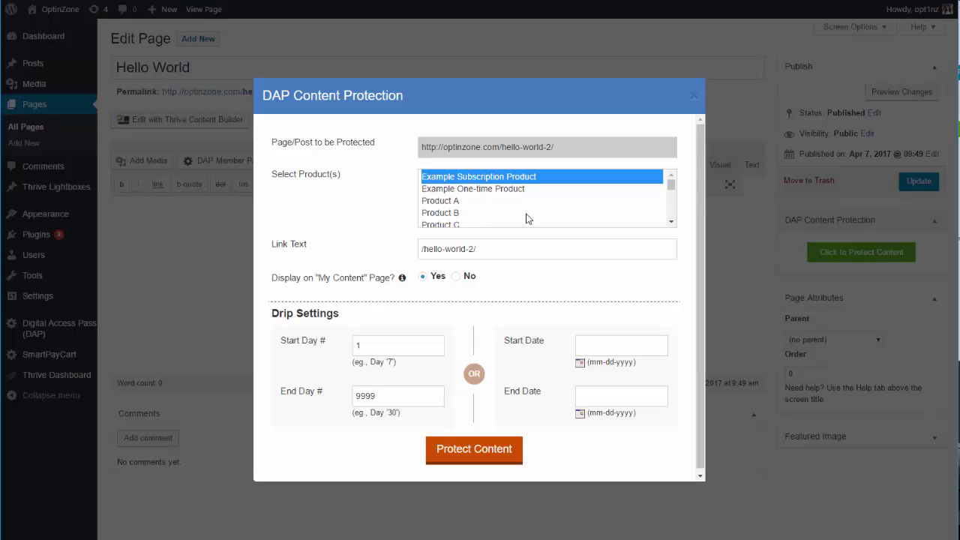
# Add Example One-time Product and Product A to the selection, then view the My Content help.
pyautogui.hotkey('shift', 'Down')
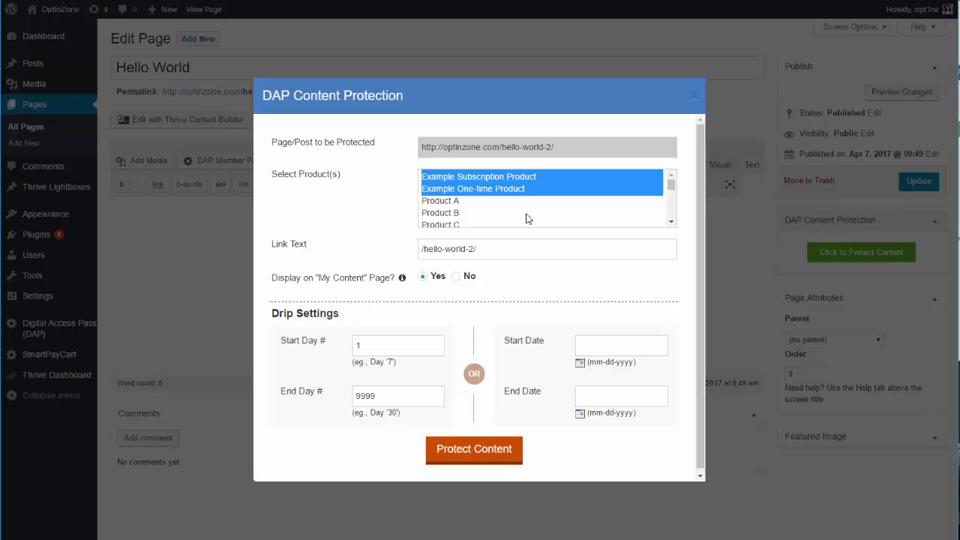
pyautogui.hotkey('shift', 'Down')
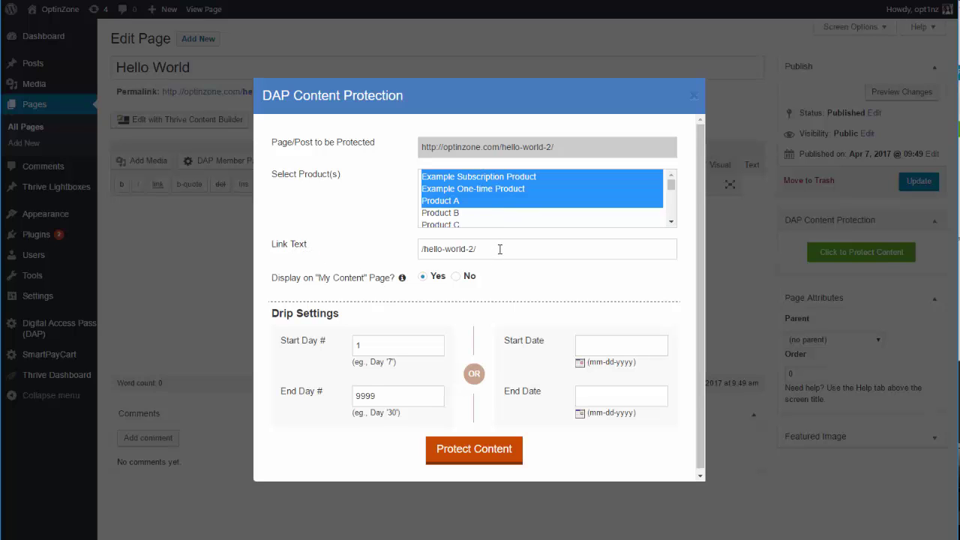
pyautogui.moveTo(489, 249); pyautogui.dragTo(346, 241)
pyautogui.click(364, 254)
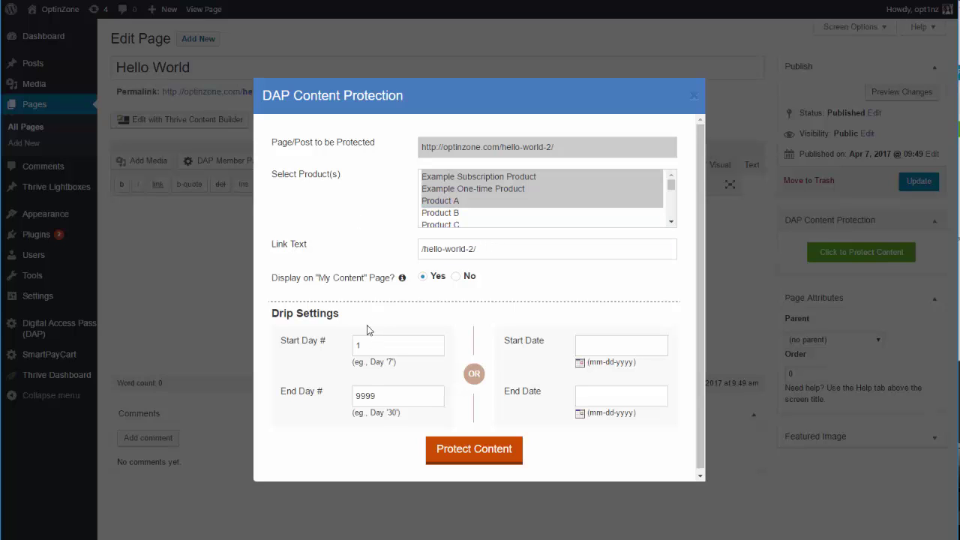
pyautogui.moveTo(405, 283)
pyautogui.doubleClick(378, 343)
pyautogui.write('1')
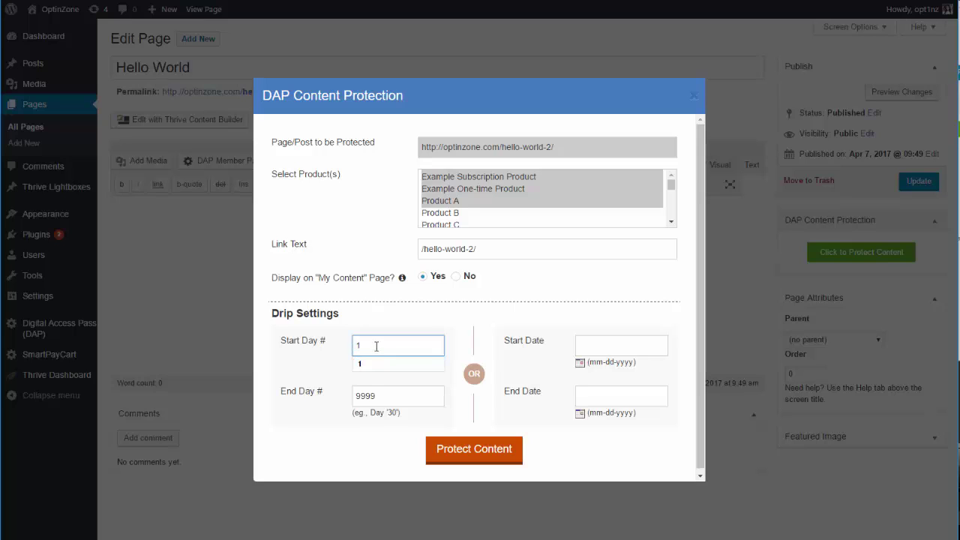
pyautogui.click(299, 324)
pyautogui.moveTo(395, 353); pyautogui.dragTo(296, 336)
pyautogui.moveTo(400, 394); pyautogui.dragTo(251, 403)
pyautogui.press('BackSpace')
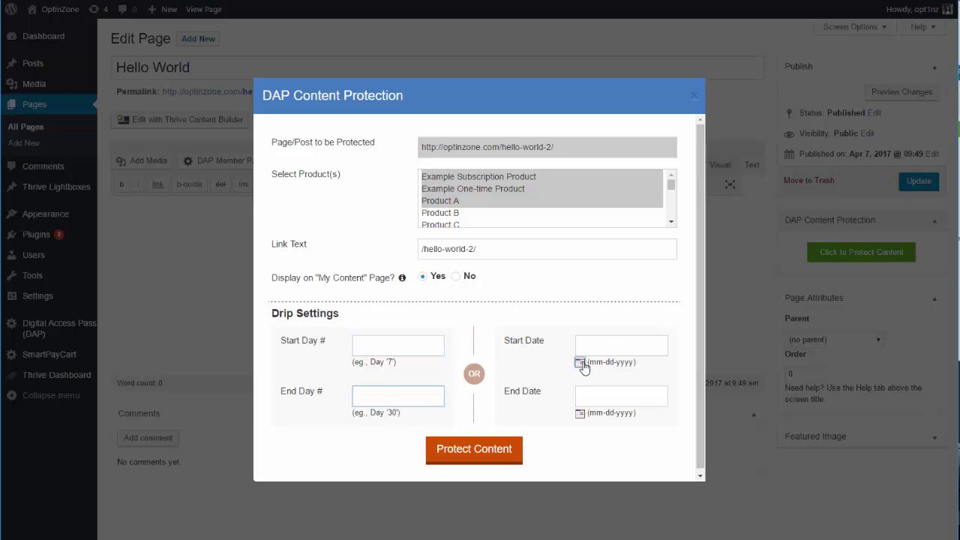
pyautogui.click(585, 344)
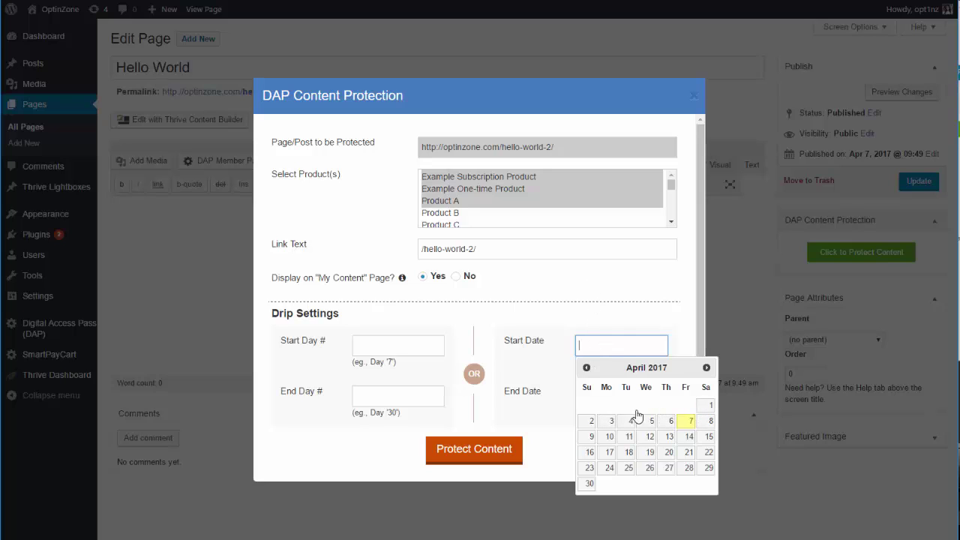
pyautogui.click(597, 323)
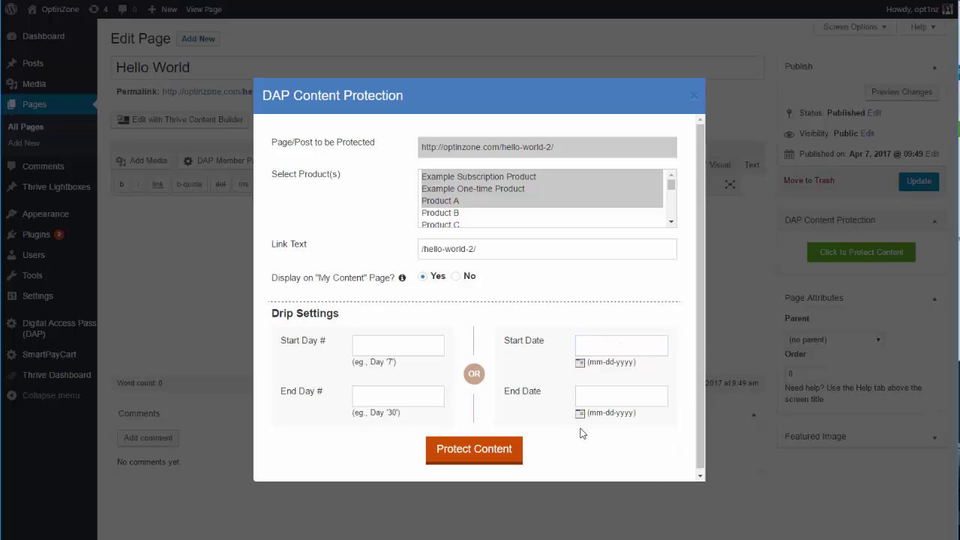
pyautogui.click(397, 345)
pyautogui.write('1')
pyautogui.click(399, 395)
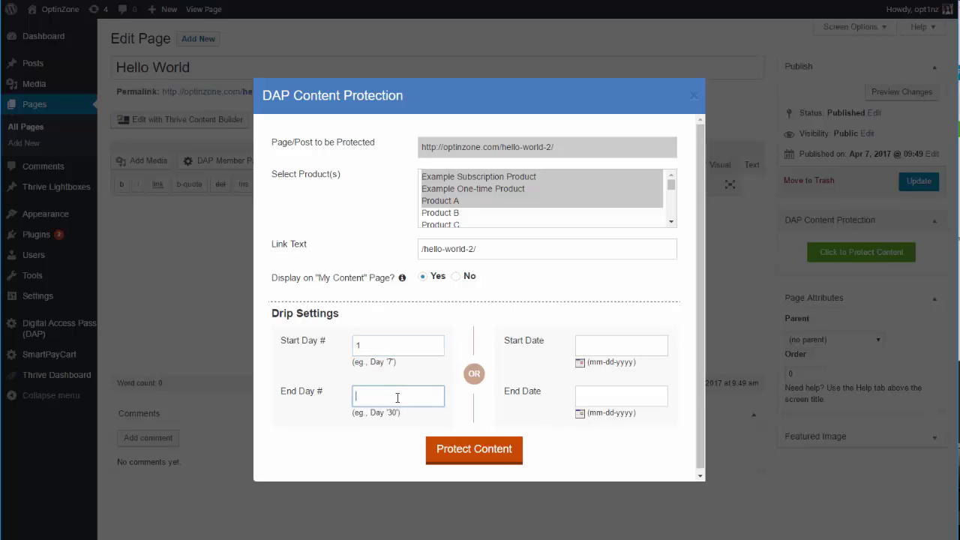
pyautogui.write('9999')
pyautogui.click(486, 457)
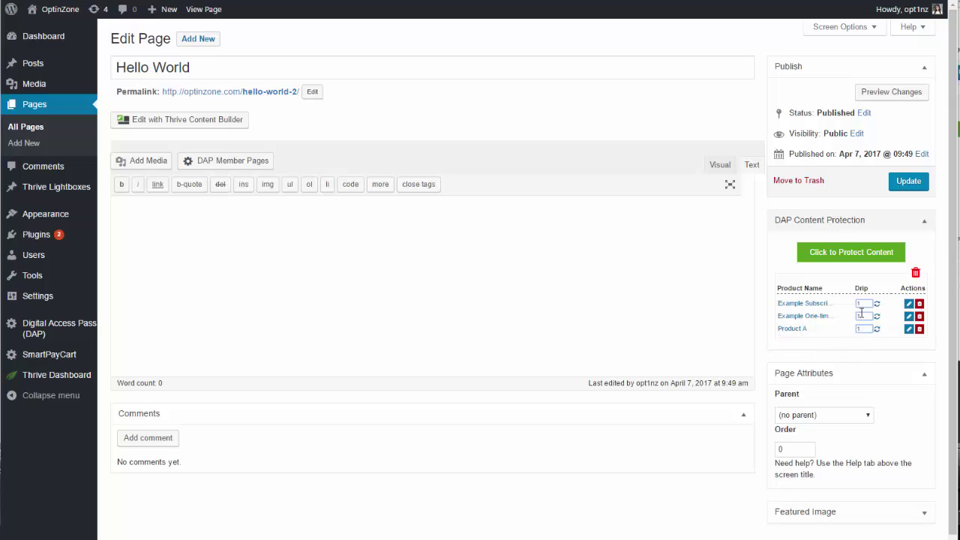
# Change Example Subscription Product's drip day value to 7 and save it.
pyautogui.doubleClick(865, 304)
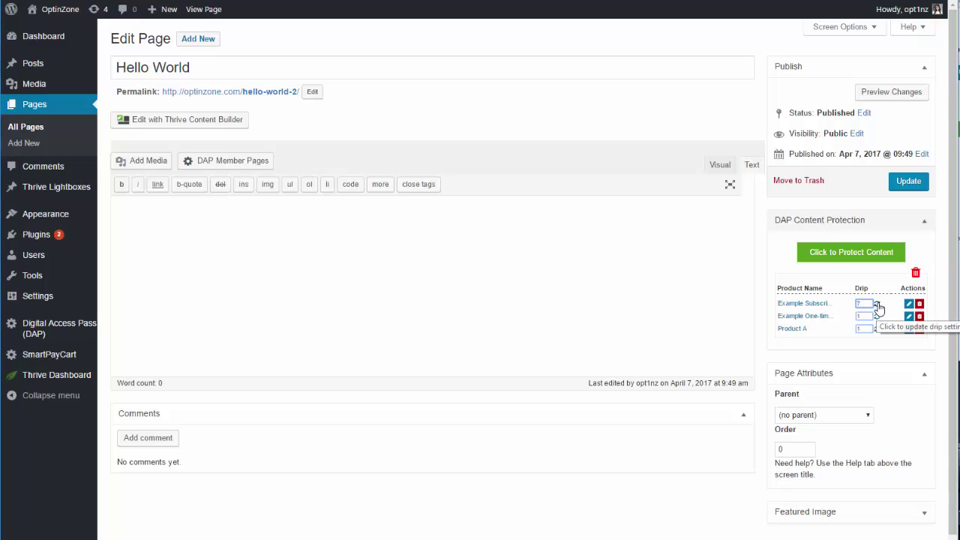
pyautogui.click(877, 304)
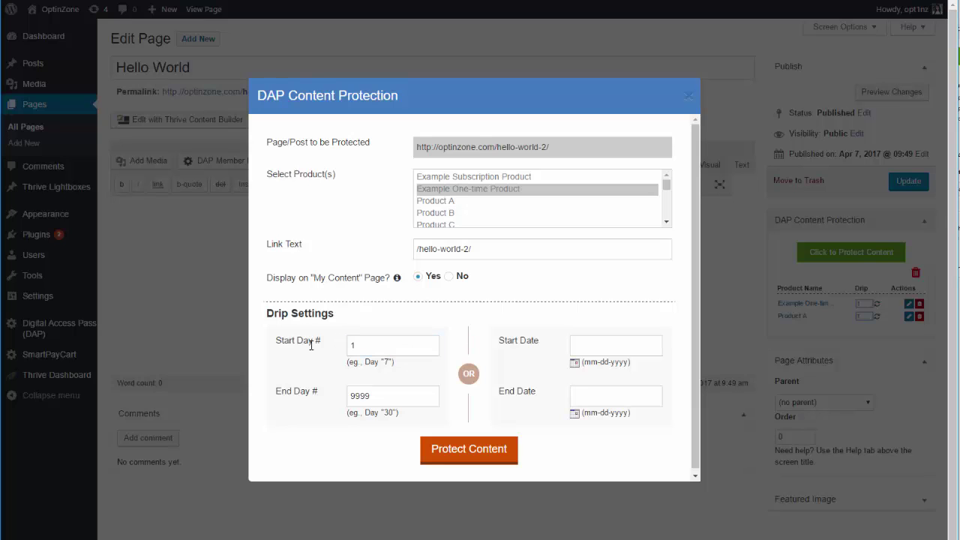
# Clear the Start and End Day values and set drip dates April 2 to April 6, 2017.
pyautogui.doubleClick(376, 339)
pyautogui.press('BackSpace')
pyautogui.click(373, 395)
pyautogui.doubleClick(364, 396)
pyautogui.press('BackSpace')
pyautogui.click(599, 346)
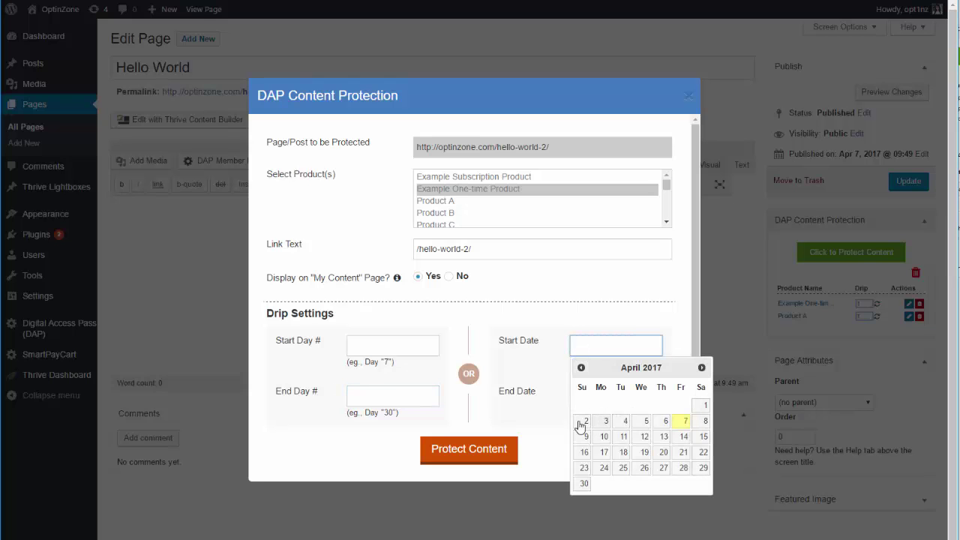
pyautogui.click(584, 421)
pyautogui.click(576, 399)
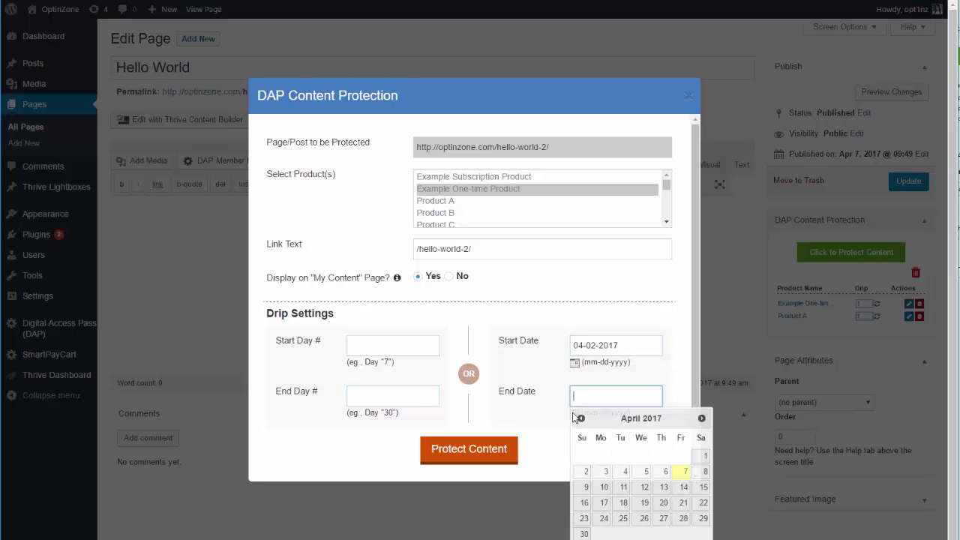
pyautogui.click(666, 471)
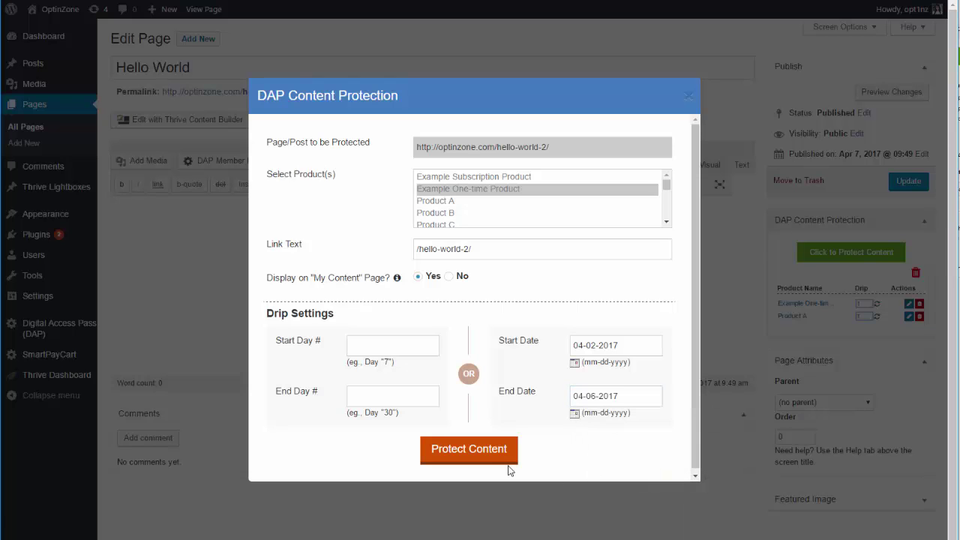